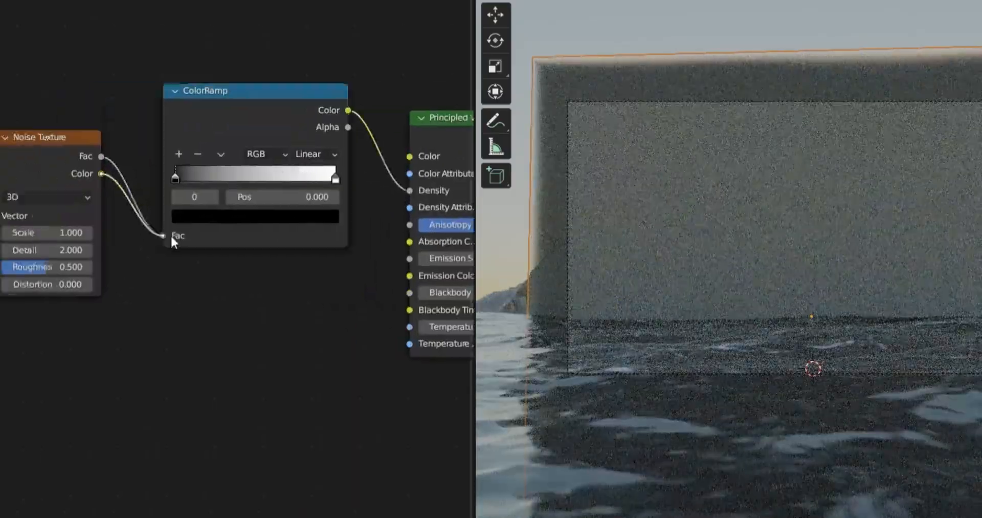
# Step: Shift the black stop of the ColorRamp driving the volume's density toward the middle of the gradient
pyautogui.moveTo(174, 179); pyautogui.dragTo(265, 178)
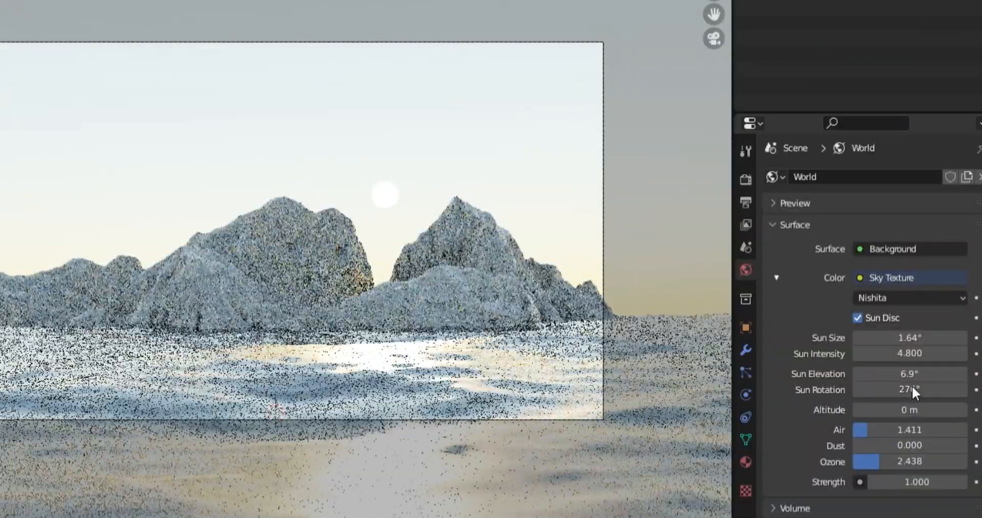
pyautogui.moveTo(911, 373); pyautogui.dragTo(896, 374)
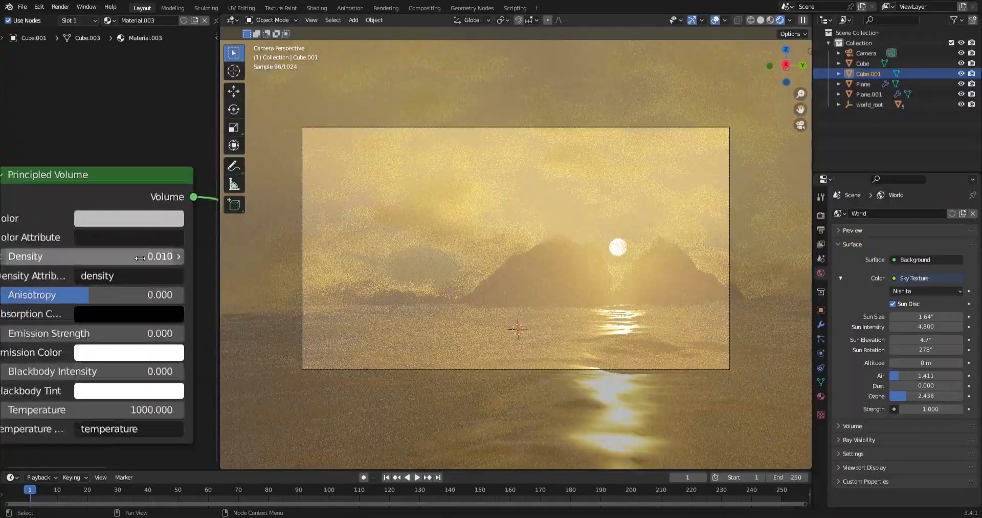
pyautogui.moveTo(128, 256); pyautogui.dragTo(143, 256)
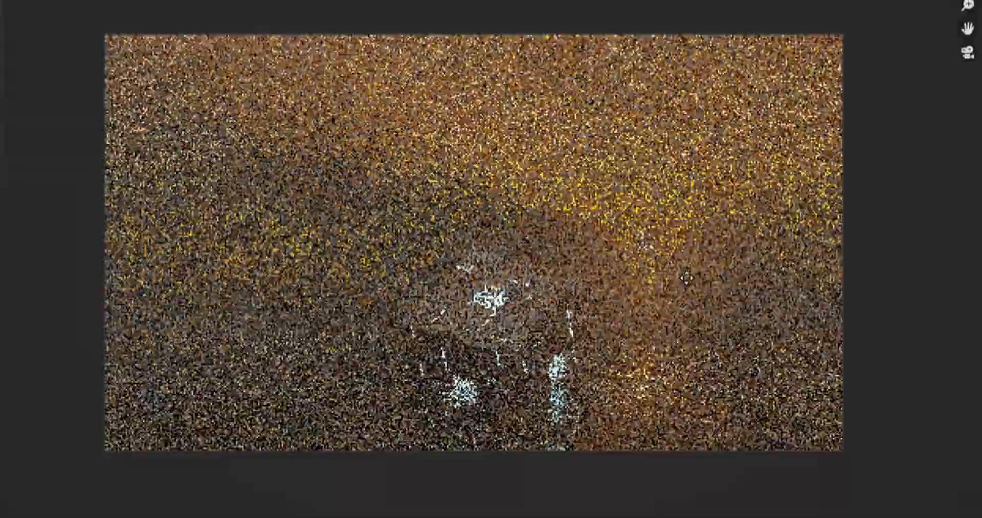
# Step: Rotate, move and scale the glowing cube so it sits tilted and partly submerged in the water in front of the rocks
pyautogui.click(687, 278)
pyautogui.press('r')
pyautogui.click(675, 274)
pyautogui.press('g')
pyautogui.click(665, 269)
pyautogui.press('g')
pyautogui.click(655, 252)
pyautogui.press('r')
pyautogui.press('s')
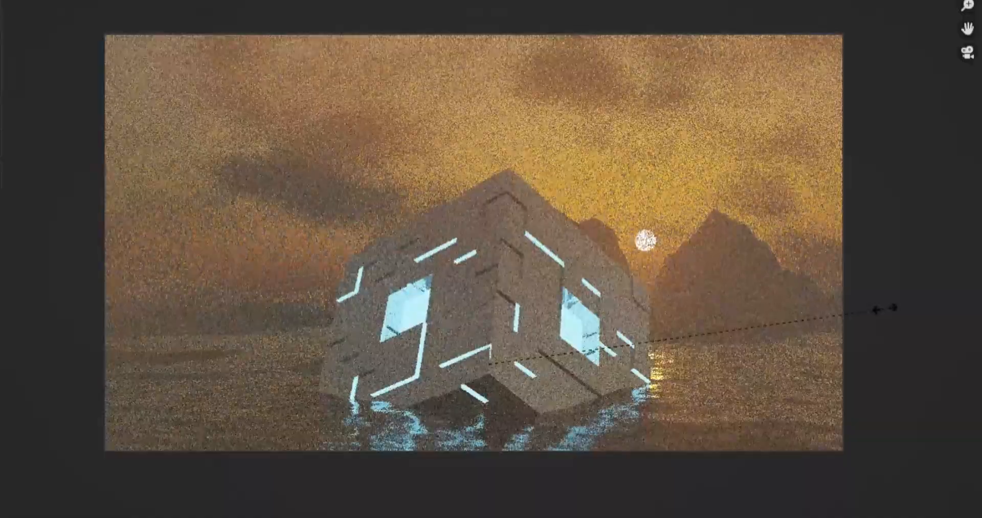
pyautogui.click(734, 293)
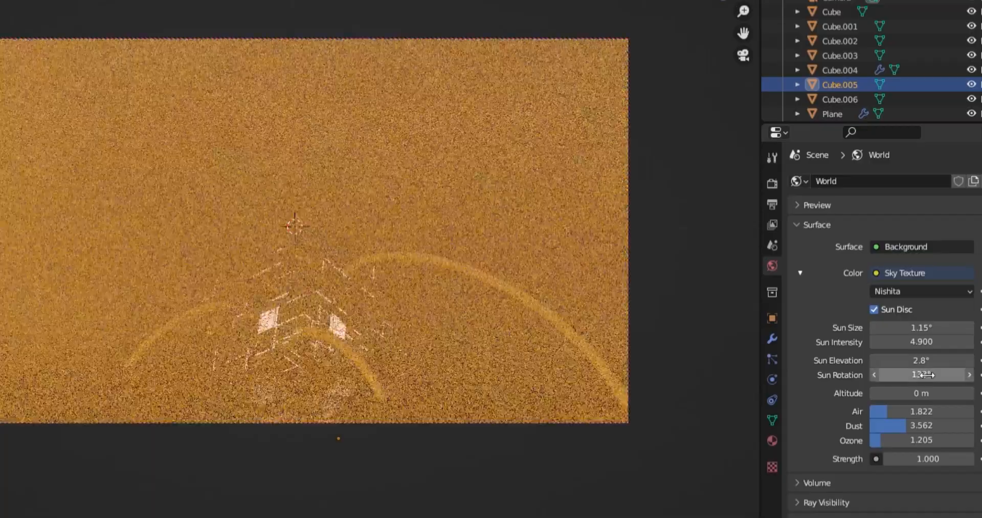
# Step: Preview the ring and cube composition in rendered shading with the viewport overlays hidden
pyautogui.moveTo(927, 375); pyautogui.dragTo(972, 360)
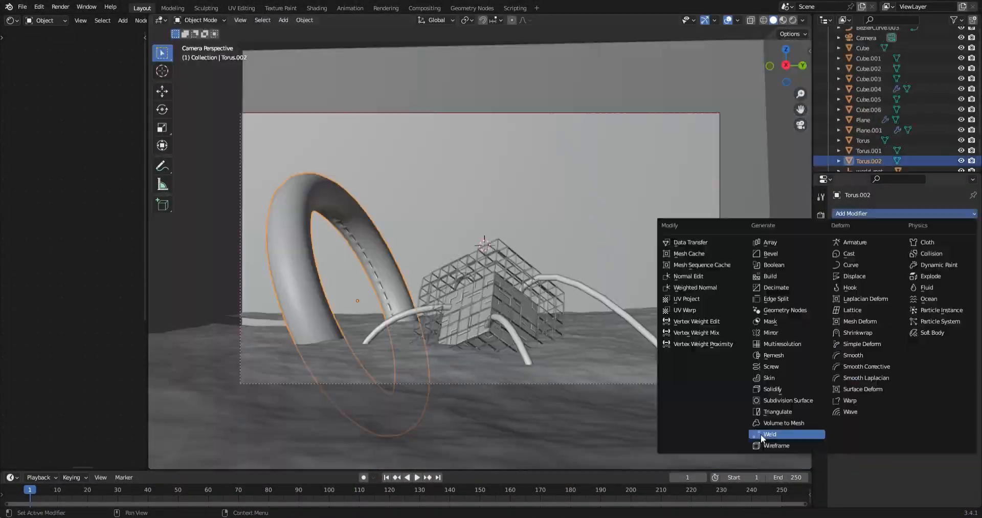
pyautogui.click(762, 432)
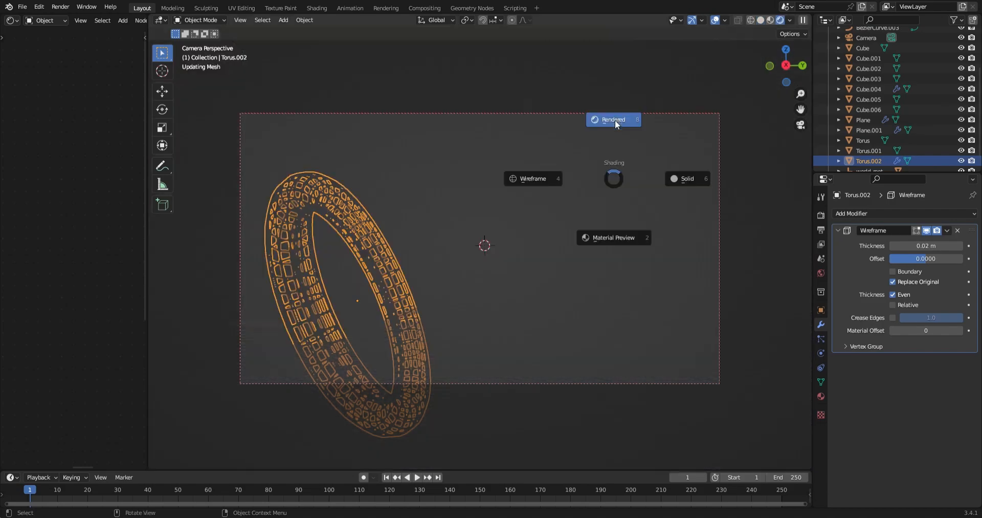
pyautogui.click(614, 120)
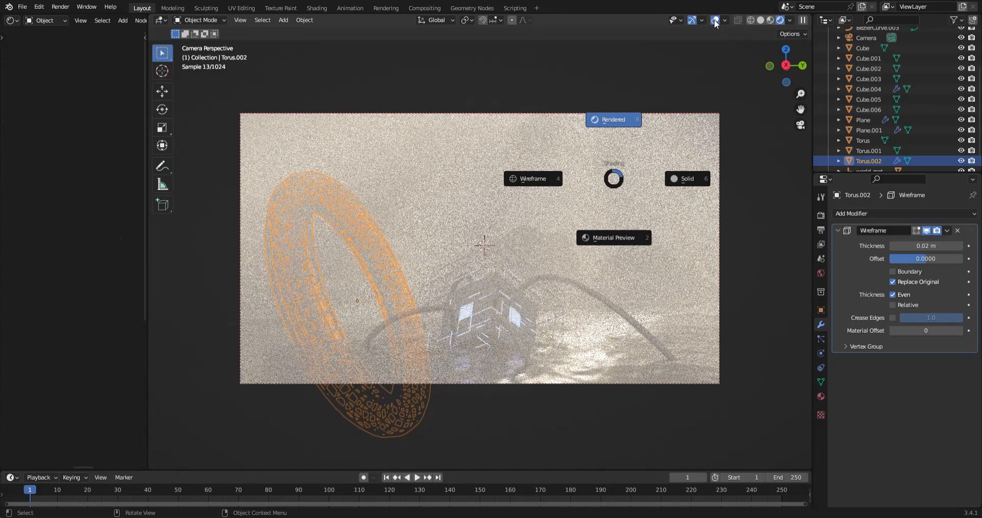
pyautogui.click(714, 20)
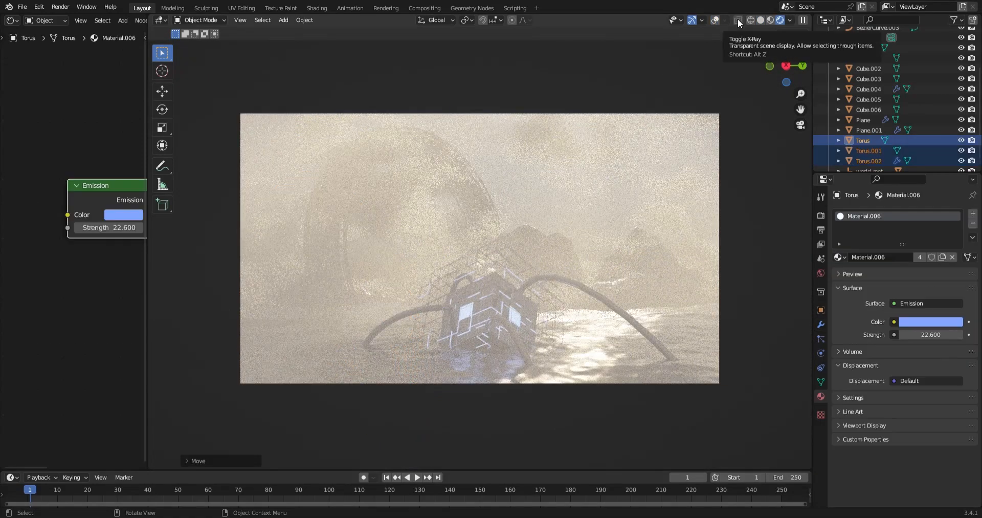
pyautogui.click(738, 18)
# Step: Return to solid shading and freely rotate the selected ring with its inner emission torus and wireframe shell
pyautogui.press('z')
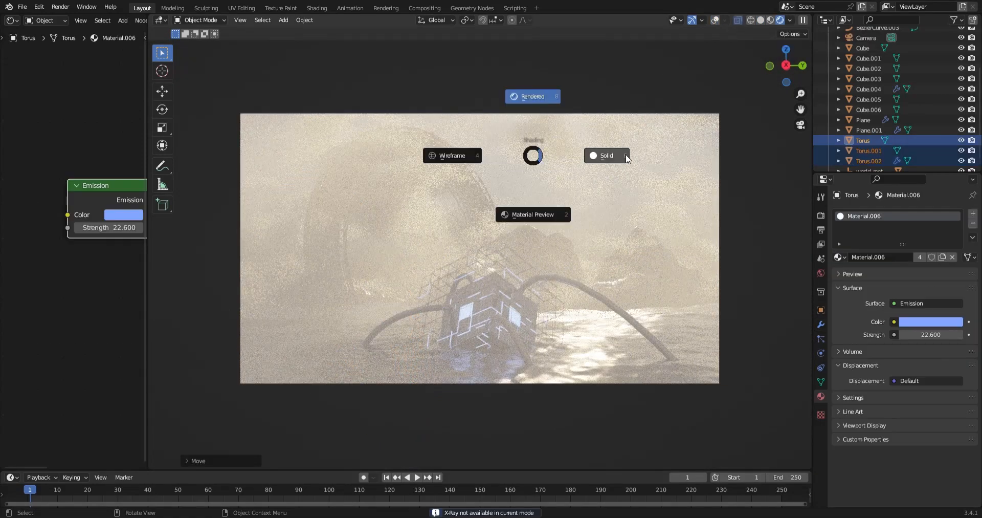
pyautogui.click(628, 158)
pyautogui.press('r')
pyautogui.press('r')
pyautogui.press('z')
pyautogui.click(627, 153)
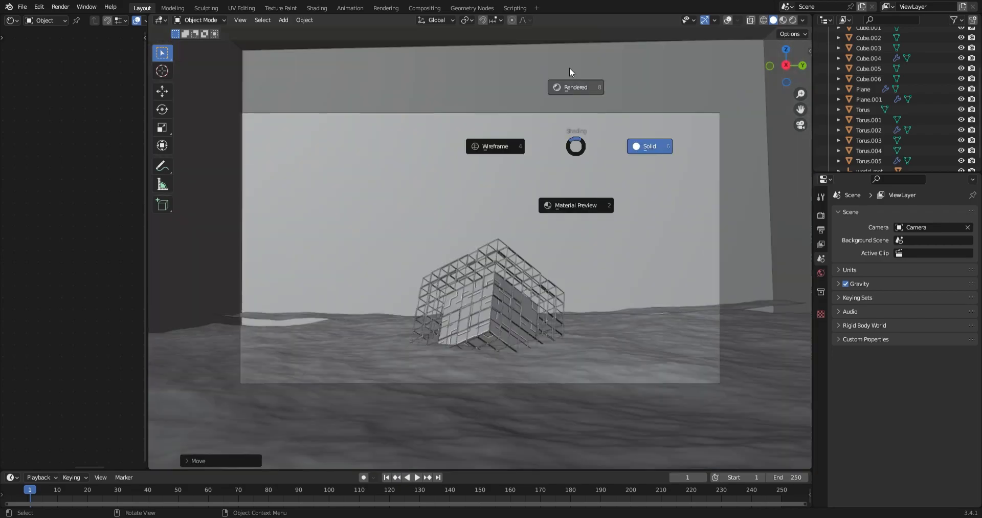
# Step: Rotate the duplicated hanging chain inside the large ring and unhide the hidden objects
pyautogui.click(570, 68)
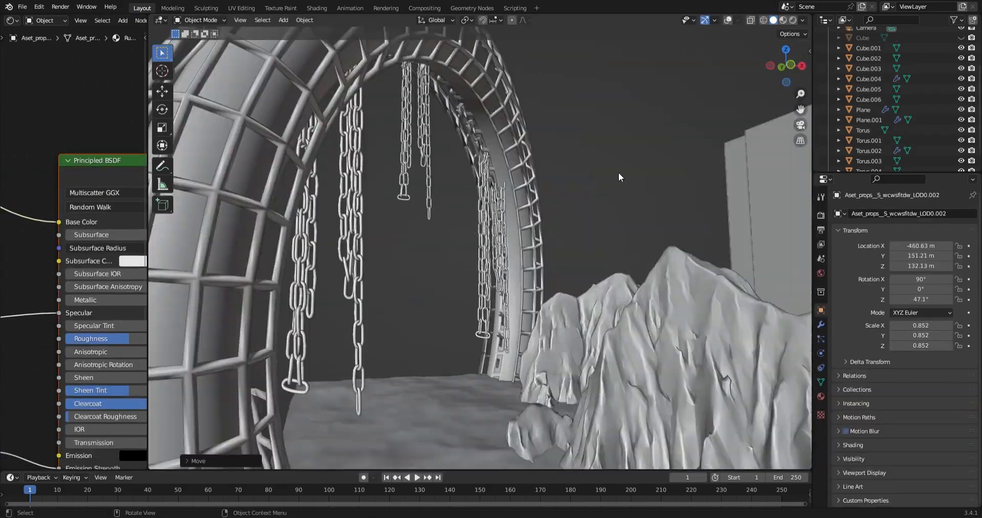
pyautogui.press('r')
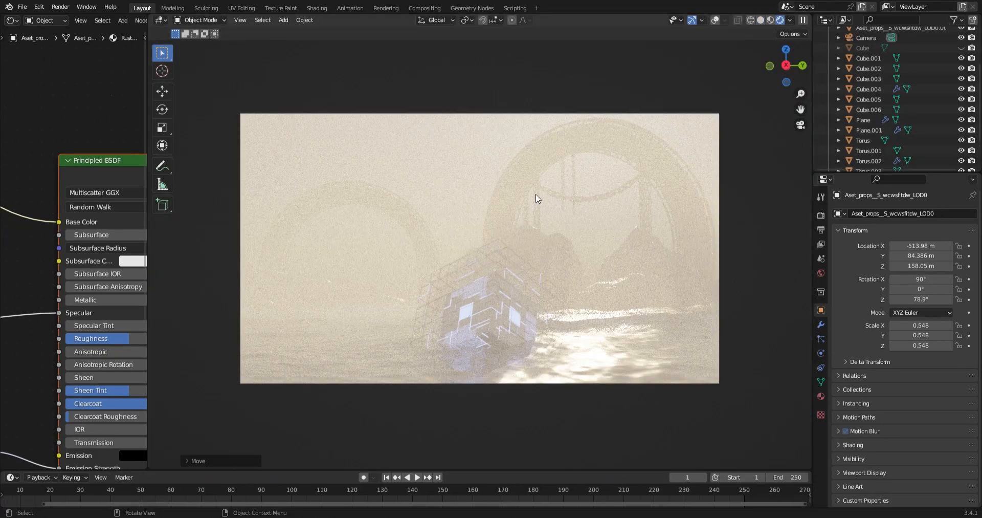
pyautogui.hotkey('alt', 'h')
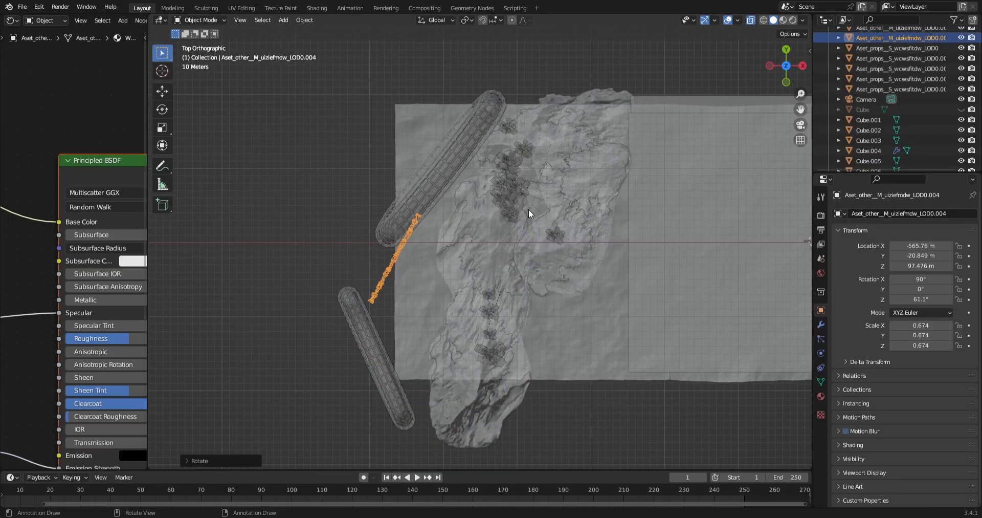
# Step: Move the selected chain vertically into place while looking through the camera
pyautogui.press('KP_0')
pyautogui.press('g')
pyautogui.press('z')
pyautogui.click(507, 184)
pyautogui.click(499, 192)
pyautogui.click(508, 198)
# Step: Duplicate the drooping chain and position the pair between the small and the large ring in camera view
pyautogui.hotkey('shift', 'd')
pyautogui.click(506, 207)
pyautogui.click(502, 197)
pyautogui.moveTo(502, 198); pyautogui.dragTo(406, 223, button='middle')
pyautogui.keyDown('shift'); pyautogui.click(406, 223); pyautogui.keyUp('shift')
pyautogui.press('KP_0')
pyautogui.press('g')
pyautogui.click(463, 159)
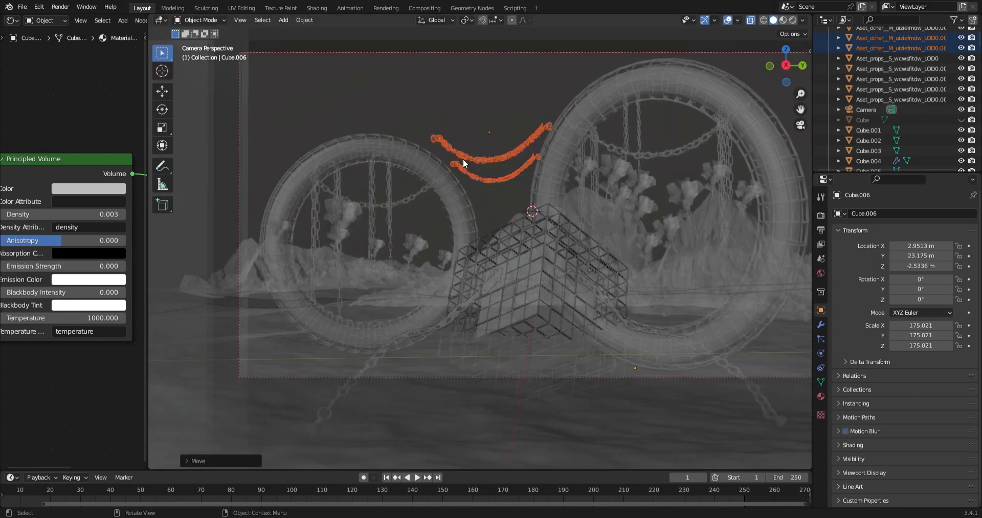
# Step: Duplicate a hanging chain from the large ring, then place and rotate the copy between the two rings in top view
pyautogui.click(639, 134)
pyautogui.hotkey('shift', 'd')
pyautogui.click(503, 207)
pyautogui.moveTo(503, 207); pyautogui.dragTo(633, 279, button='middle')
pyautogui.press('KP_7')
pyautogui.press('g')
pyautogui.click(559, 278)
pyautogui.press('r')
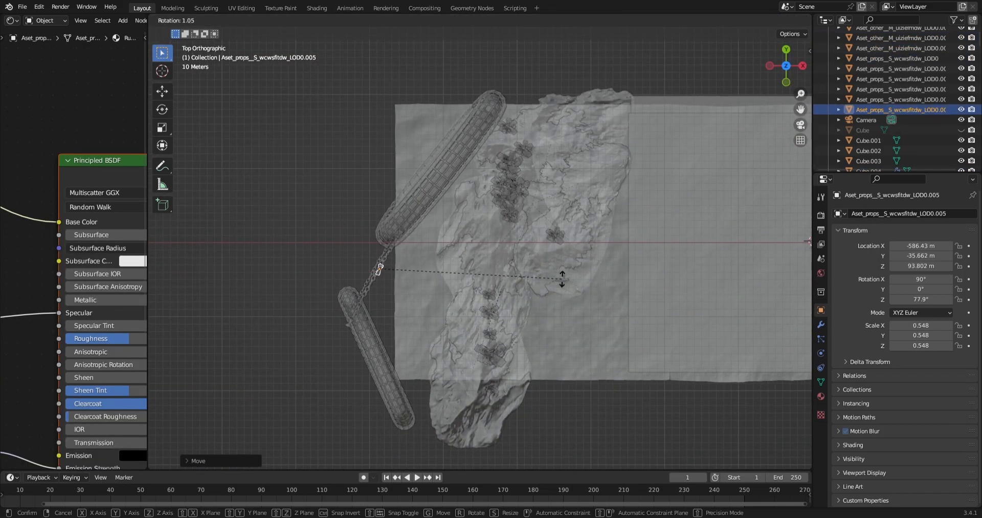
pyautogui.click(561, 279)
pyautogui.click(545, 183)
pyautogui.press('KP_7')
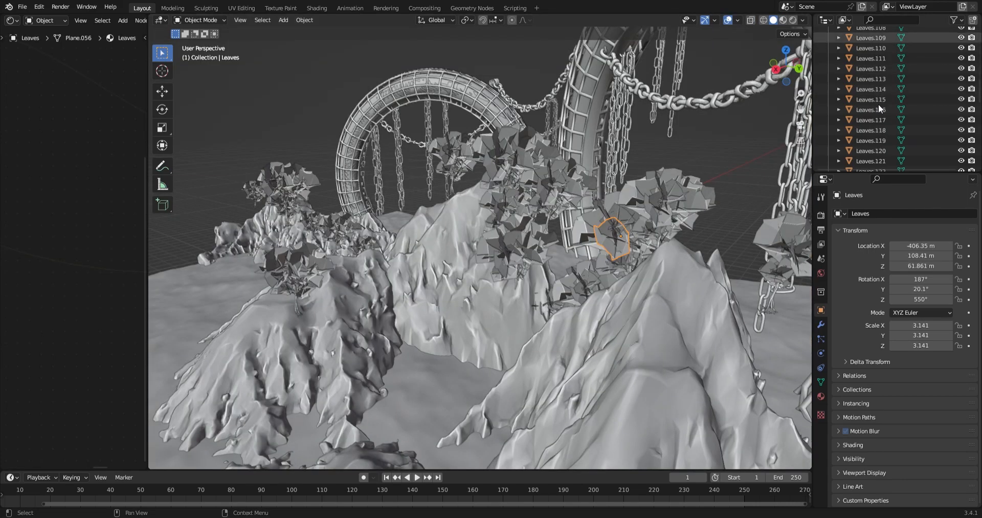
# Step: Scale the tree, place it on the mountain peak behind the large ring, and preview the scene in rendered shading
pyautogui.scroll(1, 878, 112)
pyautogui.keyDown('shift'); pyautogui.click(872, 149); pyautogui.keyUp('shift')
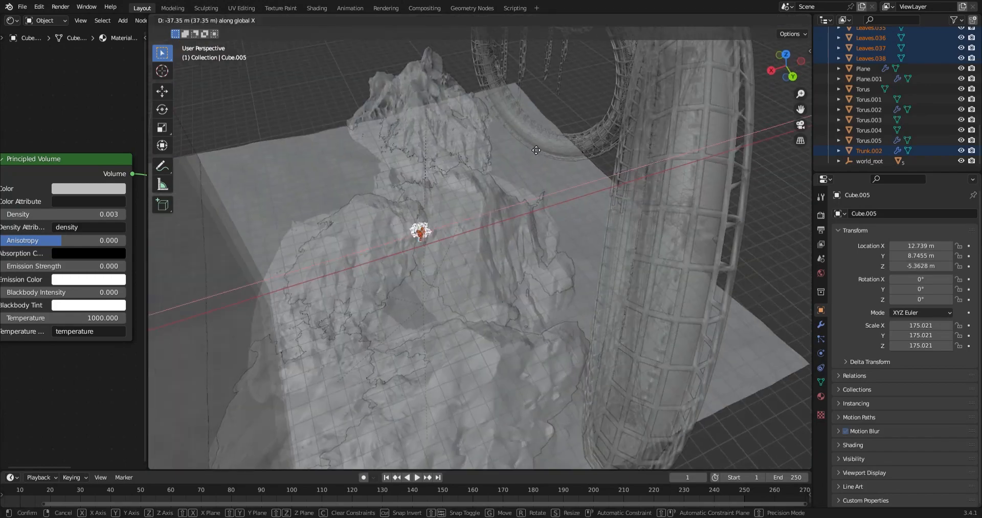
pyautogui.press('s')
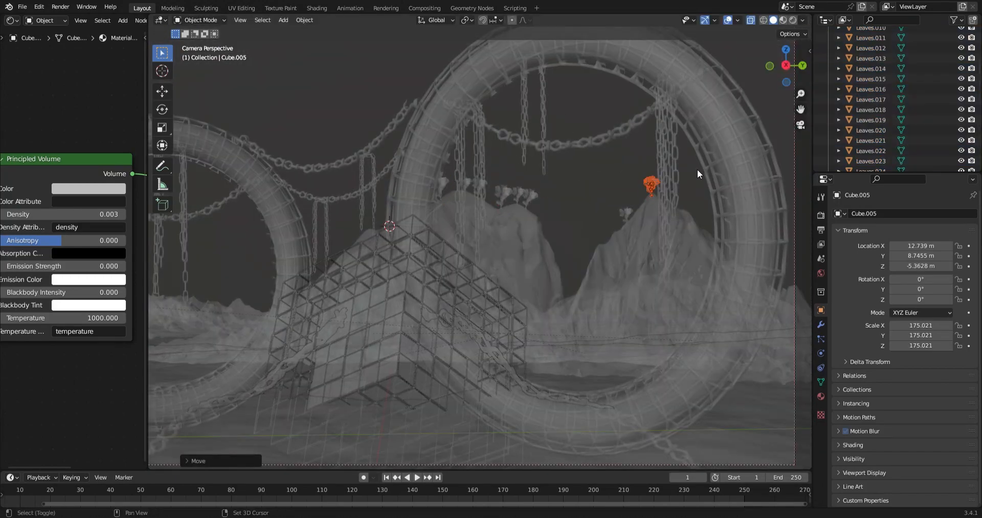
pyautogui.click(646, 278)
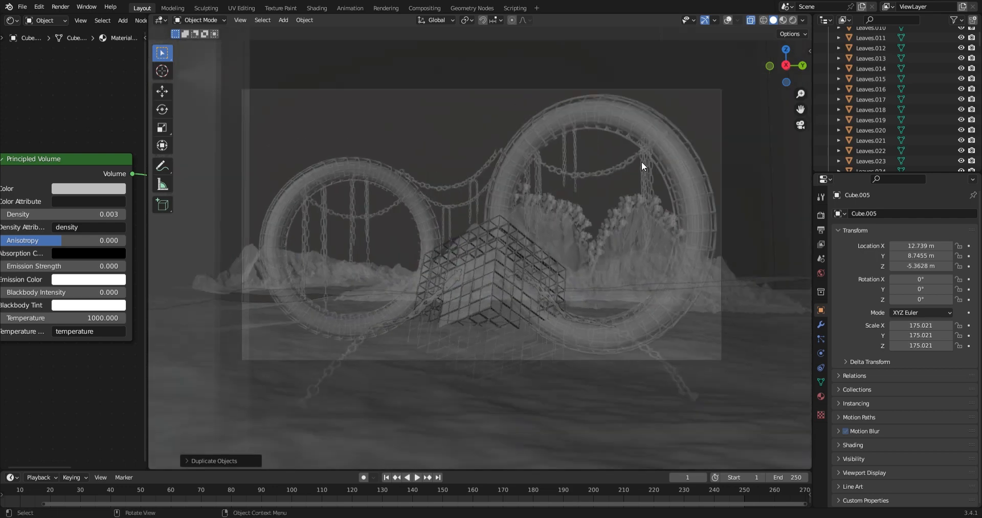
pyautogui.press('z')
pyautogui.click(659, 143)
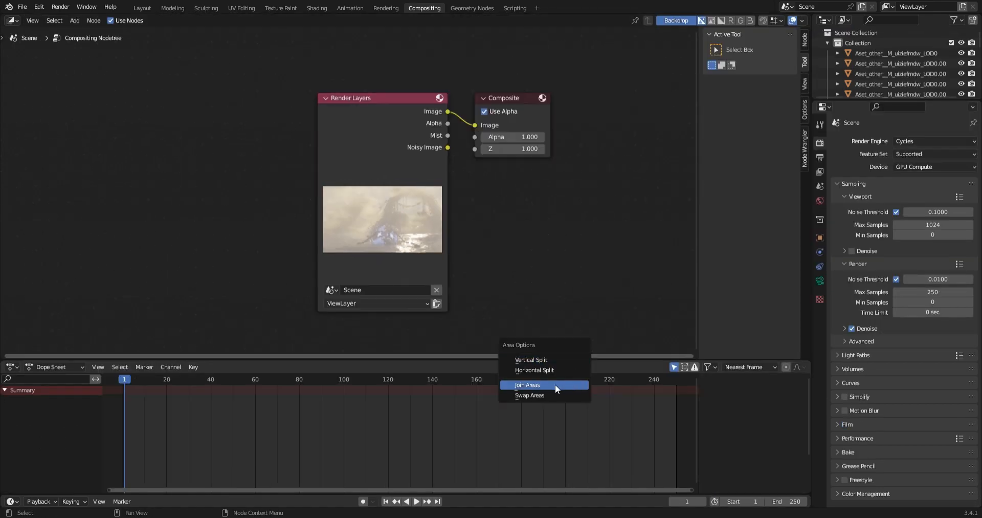
# Step: Join the Dope Sheet area into the compositor's node editor to enlarge it
pyautogui.click(555, 385)
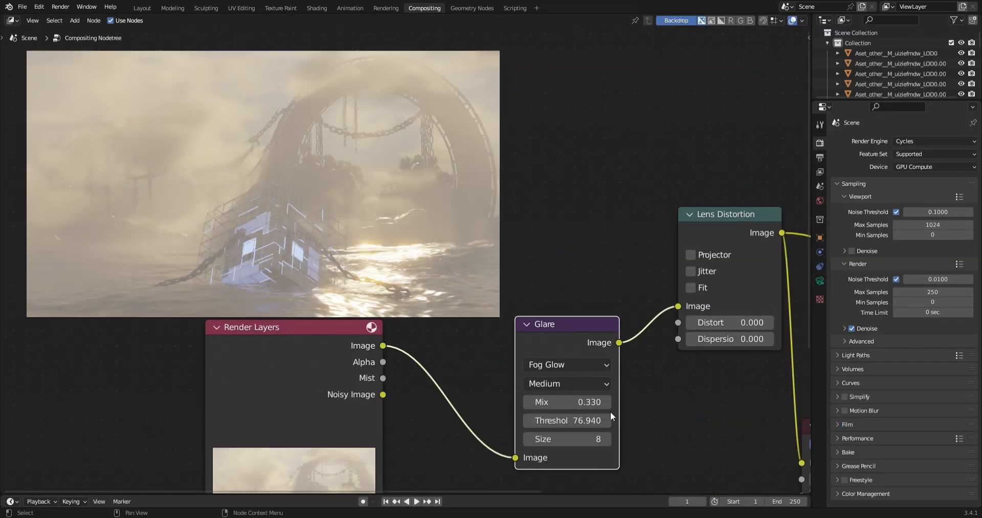
pyautogui.moveTo(563, 402); pyautogui.dragTo(595, 404)
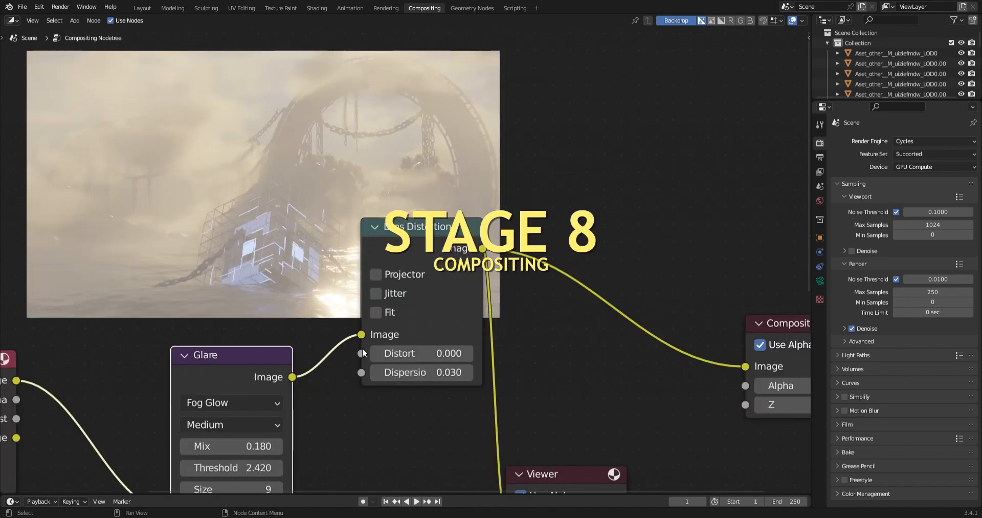
# Step: Adjust the Distort and Dispersion values of the Lens Distortion node that follows the Glare node
pyautogui.doubleClick(543, 431)
pyautogui.press('Return')
pyautogui.click(488, 354)
pyautogui.click(488, 353)
pyautogui.click(491, 335)
pyautogui.click(491, 335)
pyautogui.click(492, 372)
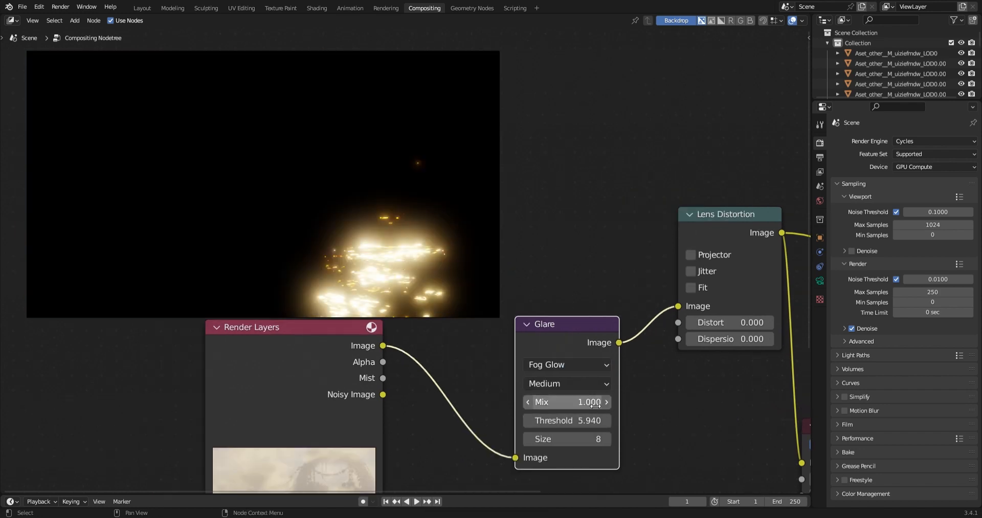
# Step: Set the second Glare node to Streaks with color modulation 0.575 and threshold 39.120, and adjust its mix
pyautogui.moveTo(595, 404); pyautogui.dragTo(563, 404)
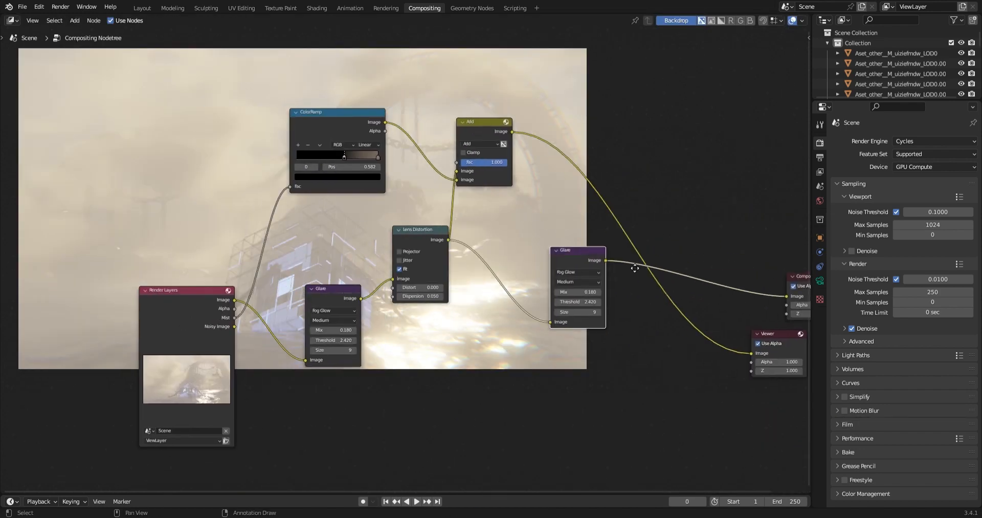
pyautogui.click(760, 303)
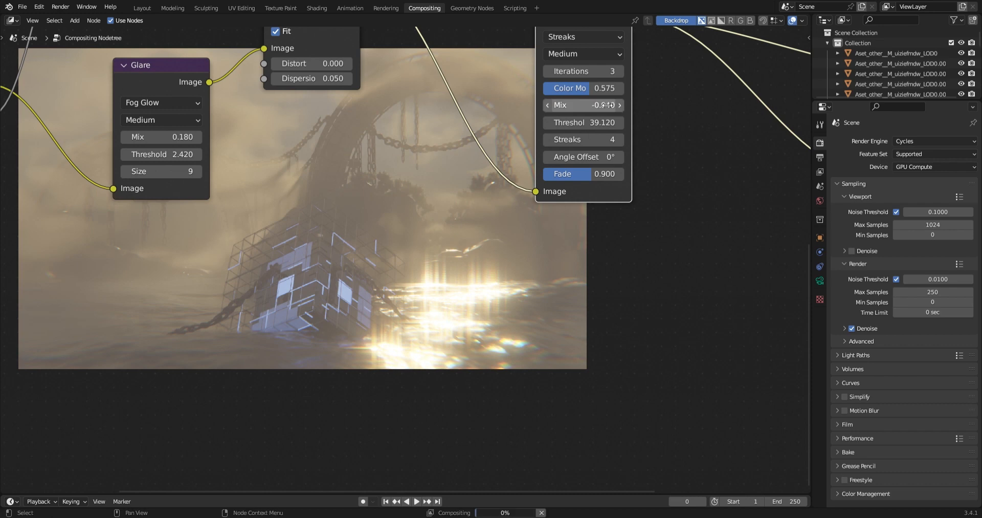